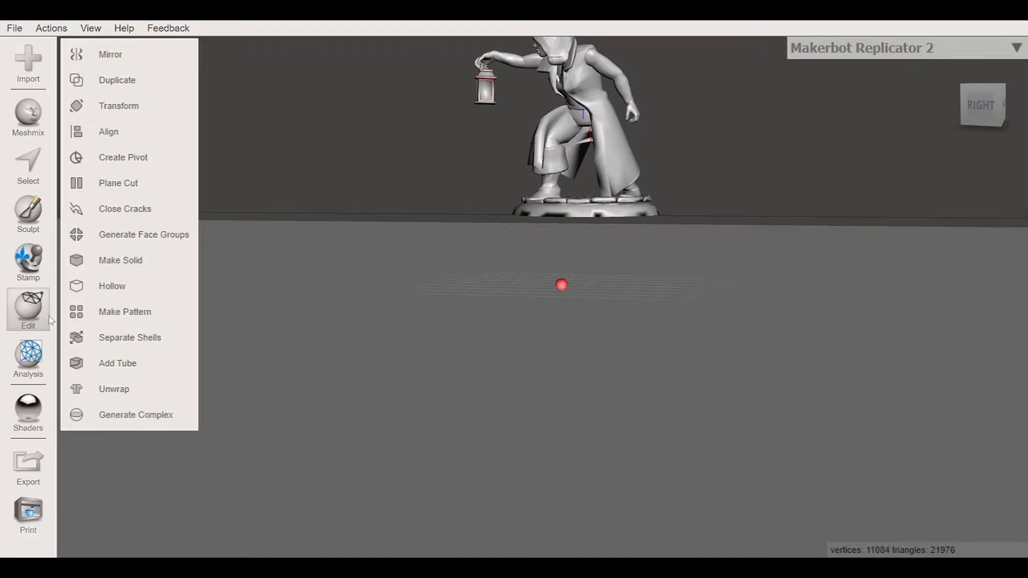
Step: Bring up the Edit tool menu (Mirror through Generate Complex) for the lantern figure
{"action": "left_click", "coordinate": [28, 166]}
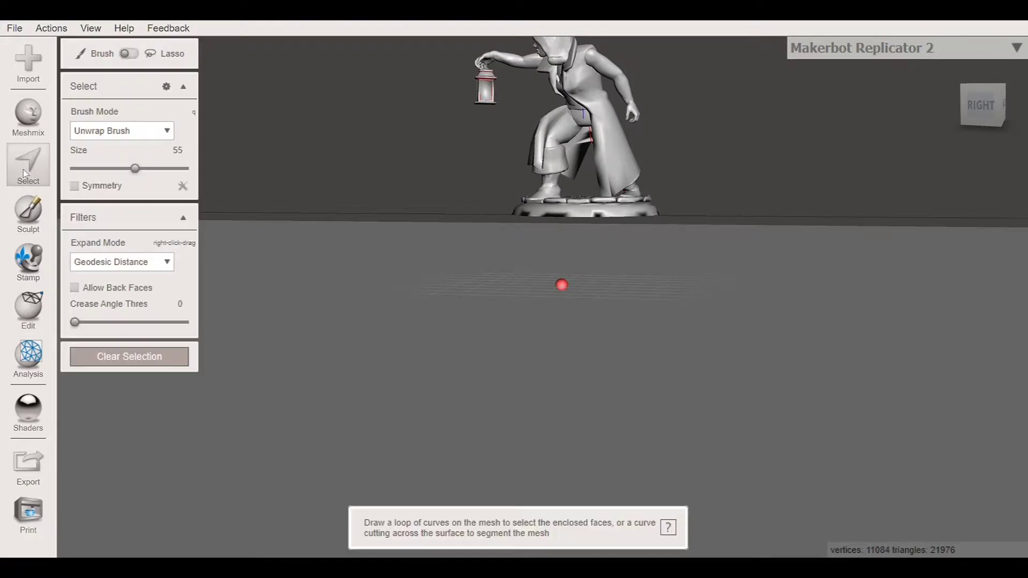
{"action": "left_click", "coordinate": [27, 309]}
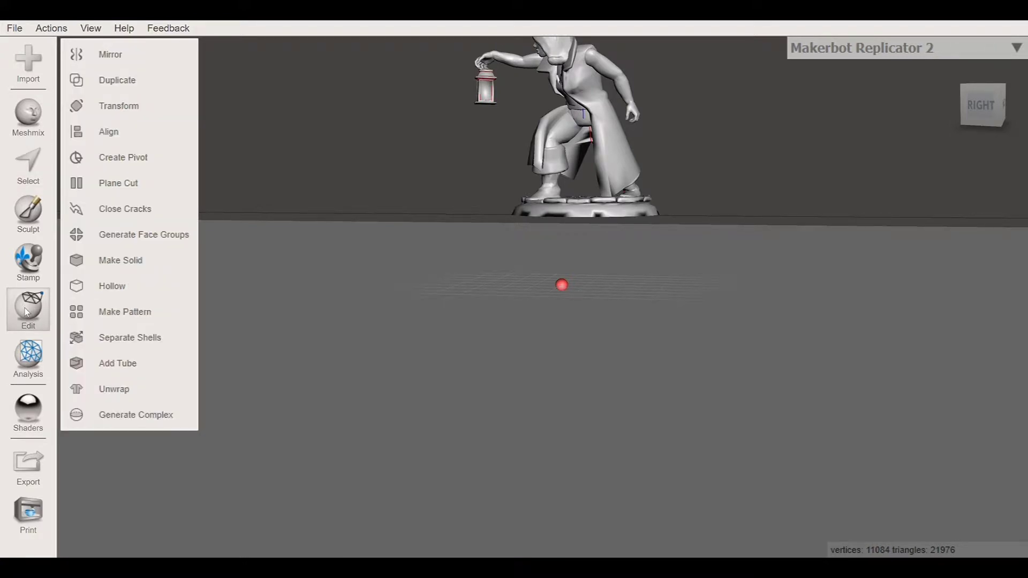
Step: Start Align with Base Point source, World Origin / Y-up destination, Translate and Rotate
{"action": "left_click", "coordinate": [154, 130]}
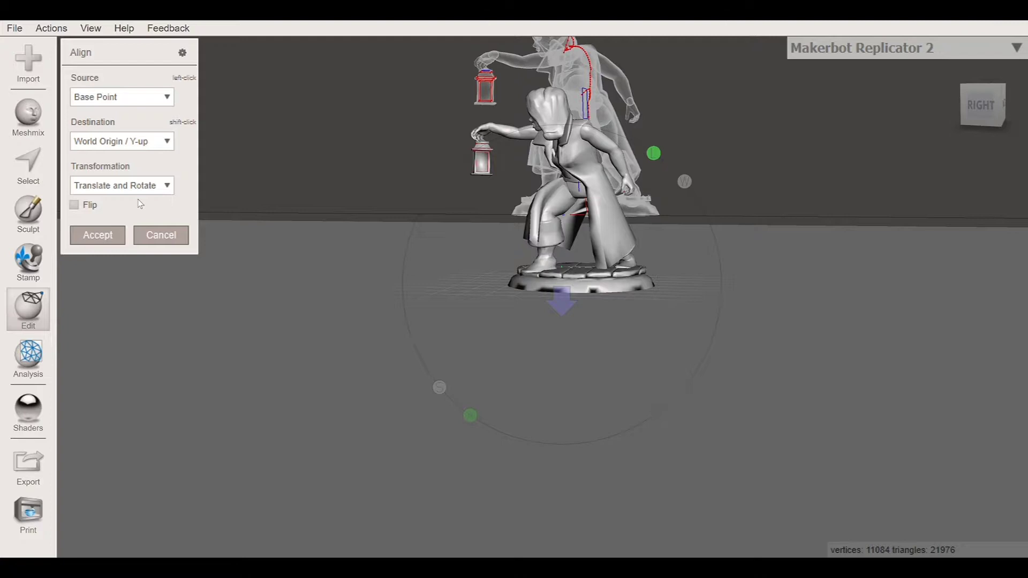
{"action": "left_click", "coordinate": [136, 143]}
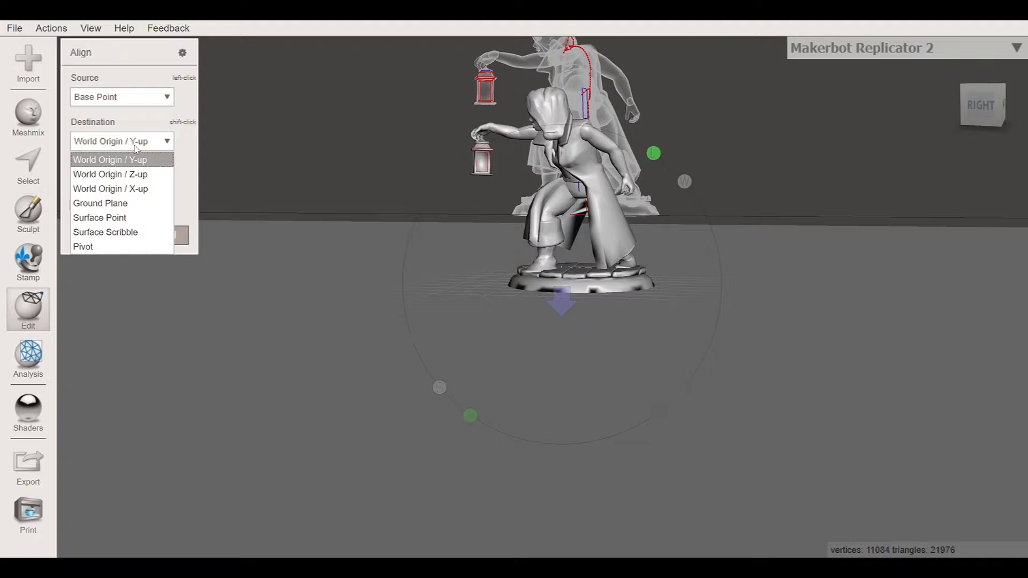
{"action": "left_click", "coordinate": [135, 146]}
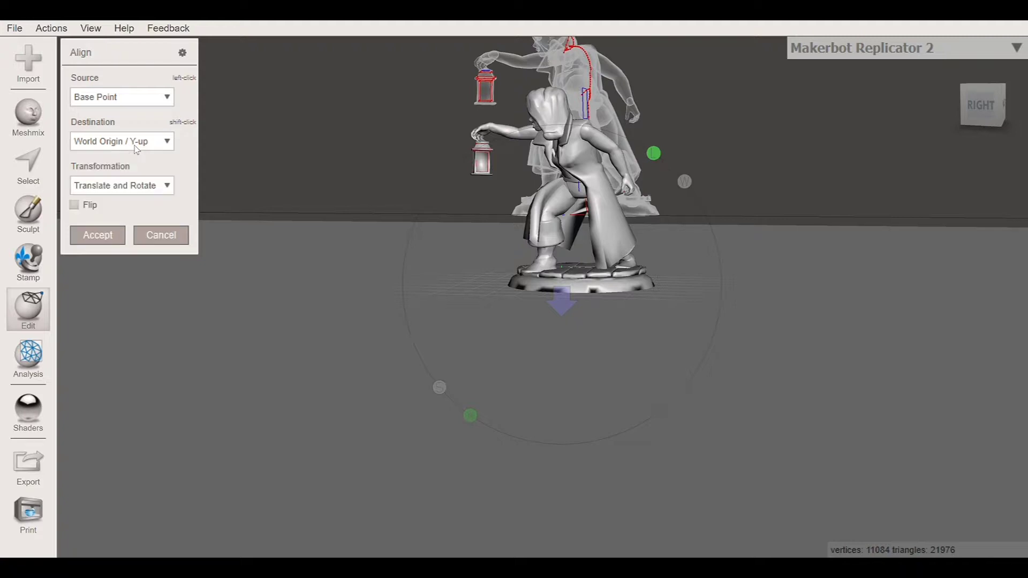
{"action": "left_click", "coordinate": [155, 195]}
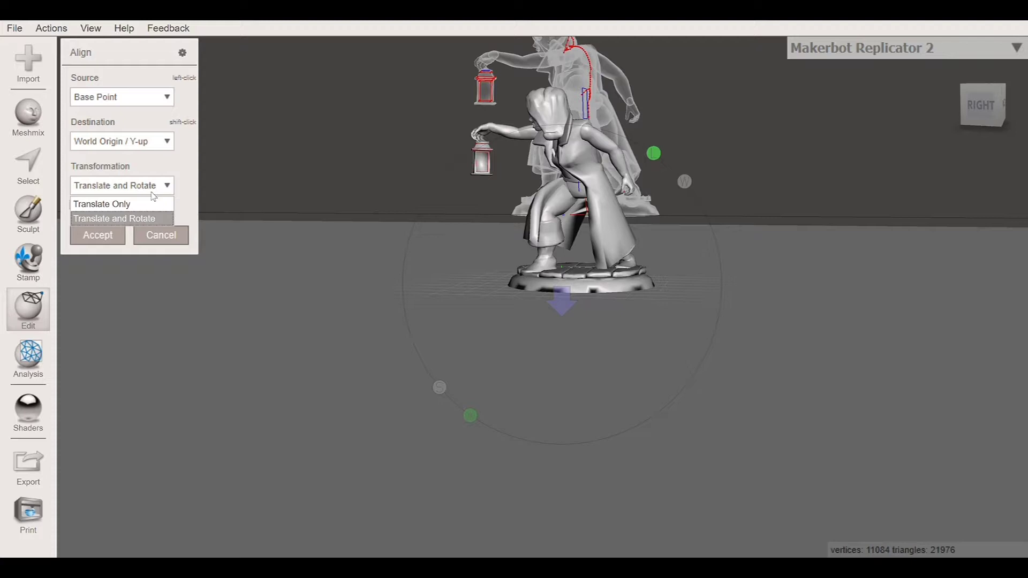
{"action": "left_click", "coordinate": [154, 196]}
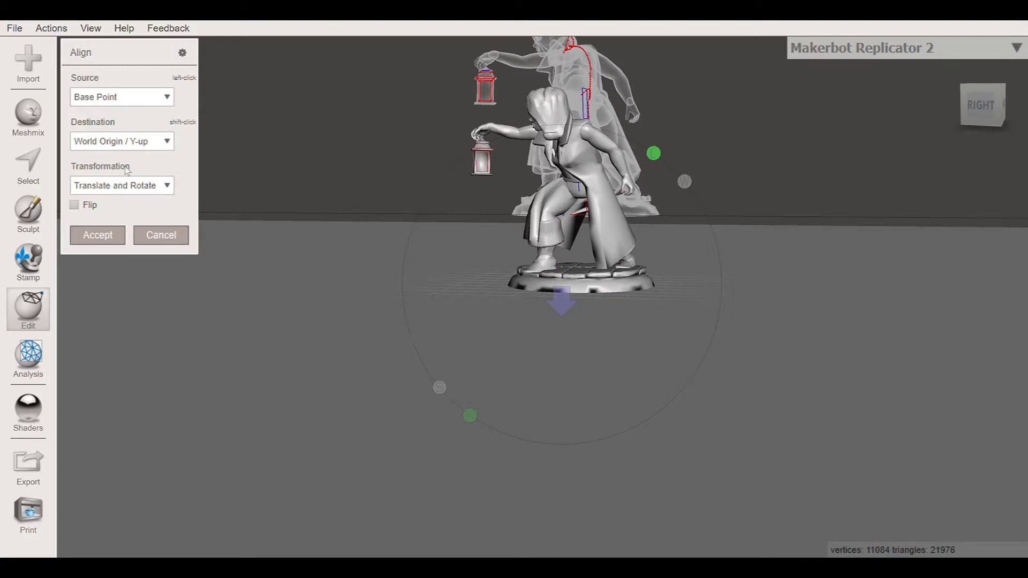
{"action": "left_click", "coordinate": [139, 186]}
{"action": "left_click", "coordinate": [141, 205]}
{"action": "left_click", "coordinate": [144, 185]}
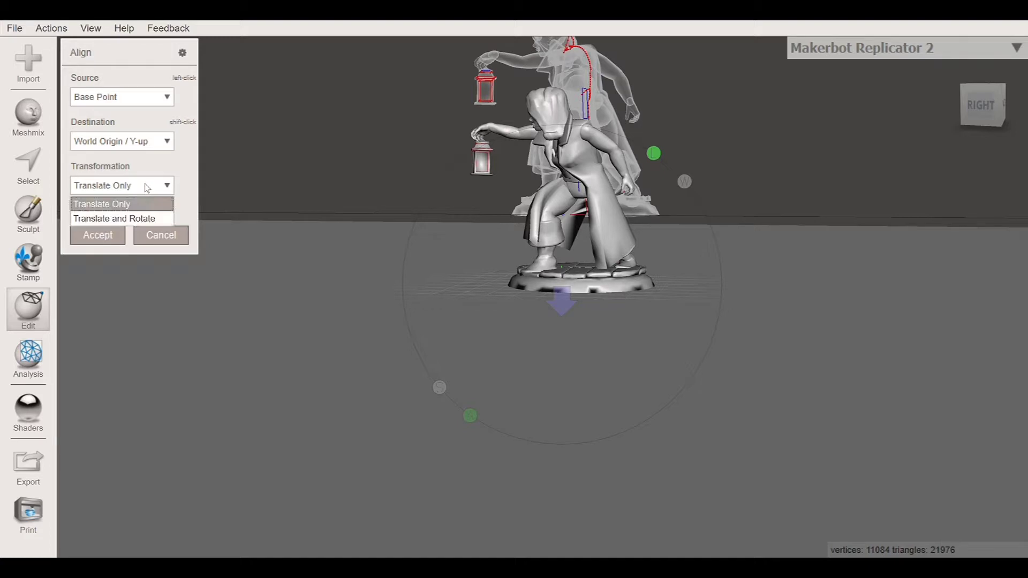
{"action": "left_click", "coordinate": [158, 219]}
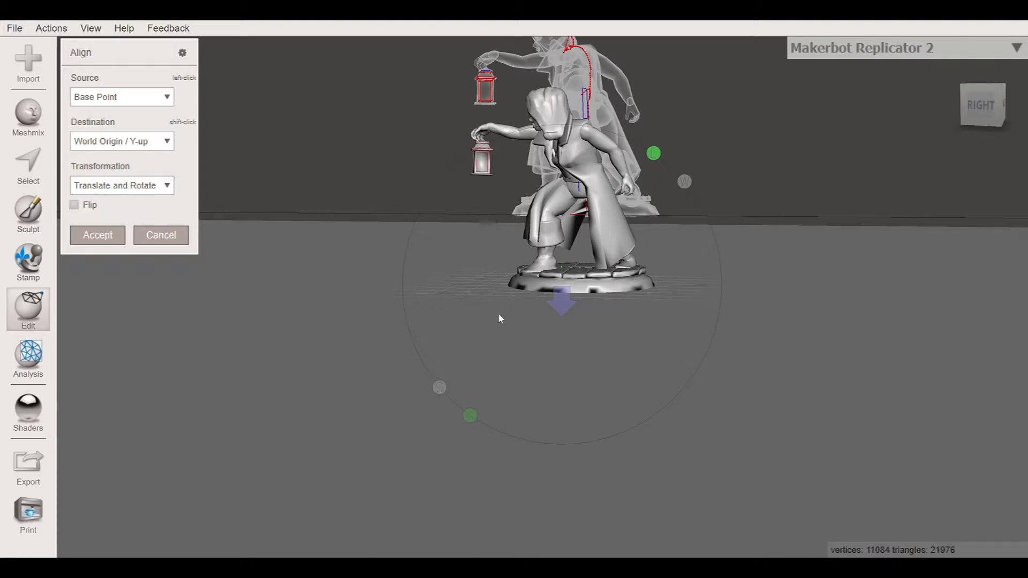
{"action": "left_click", "coordinate": [564, 312]}
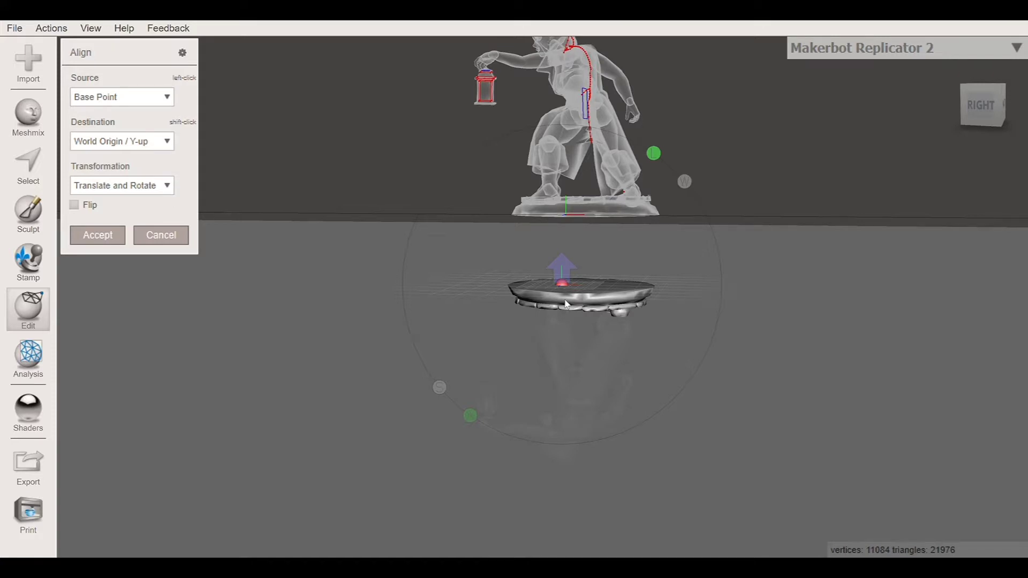
{"action": "left_click", "coordinate": [566, 271]}
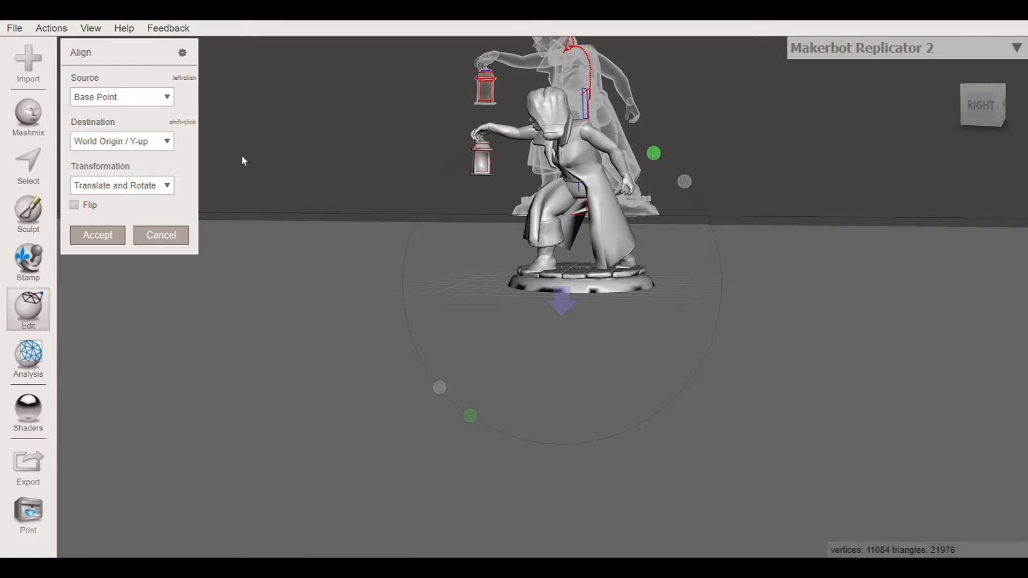
{"action": "left_click", "coordinate": [132, 147]}
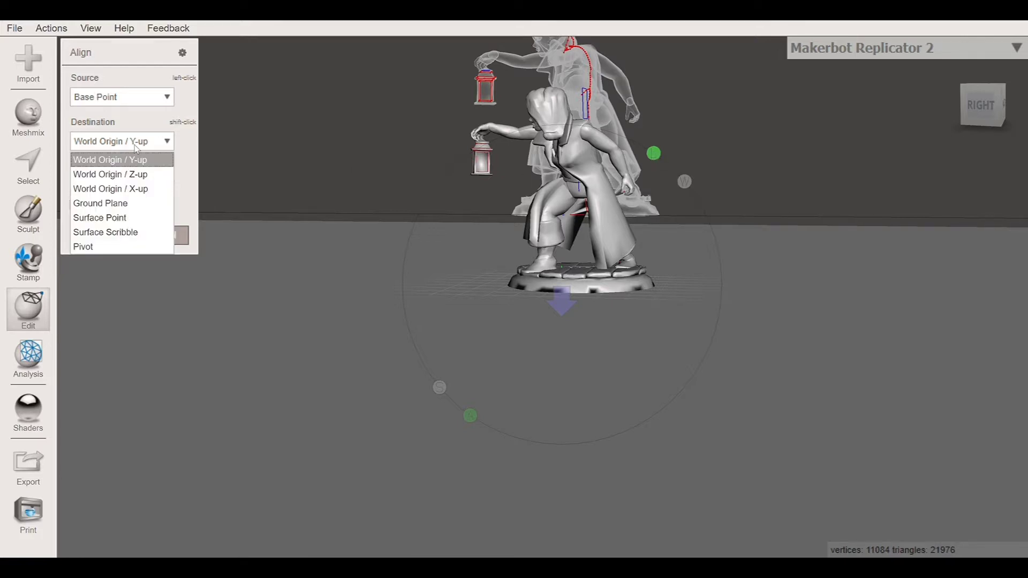
Step: Try Z-up, revert to World Origin / Y-up with Base Point source, and accept the alignment
{"action": "left_click", "coordinate": [143, 176]}
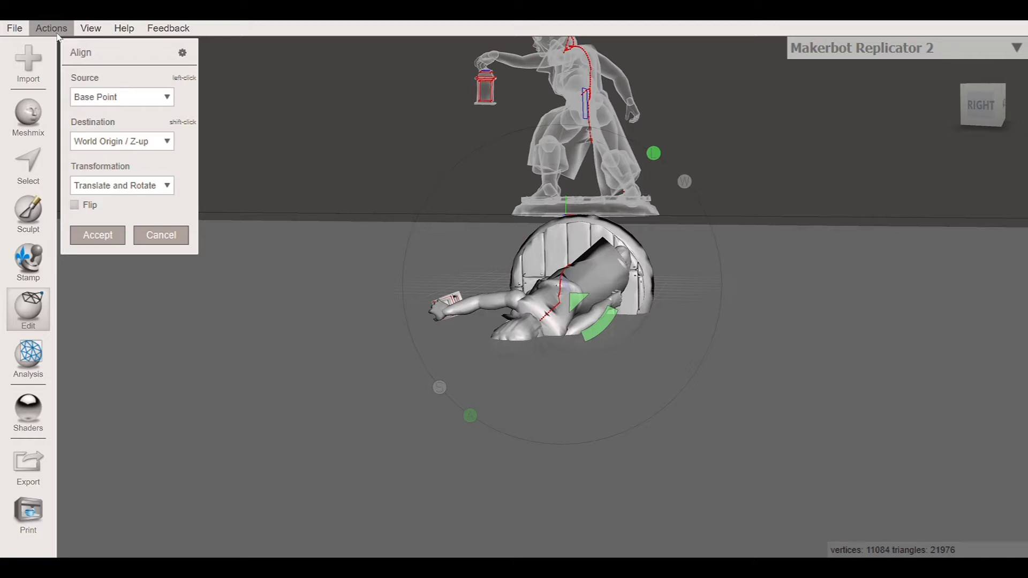
{"action": "left_click", "coordinate": [130, 143]}
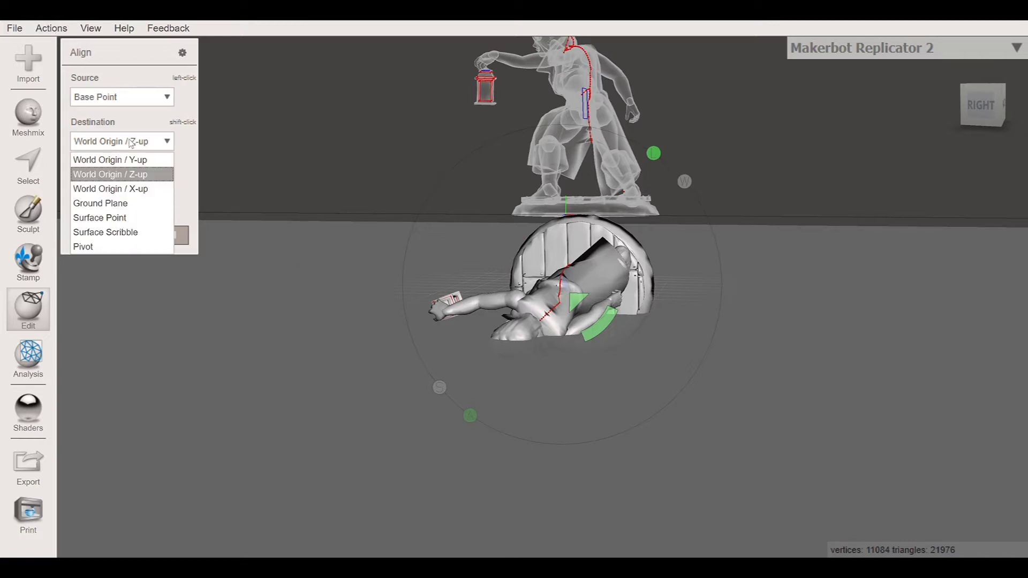
{"action": "left_click", "coordinate": [135, 160]}
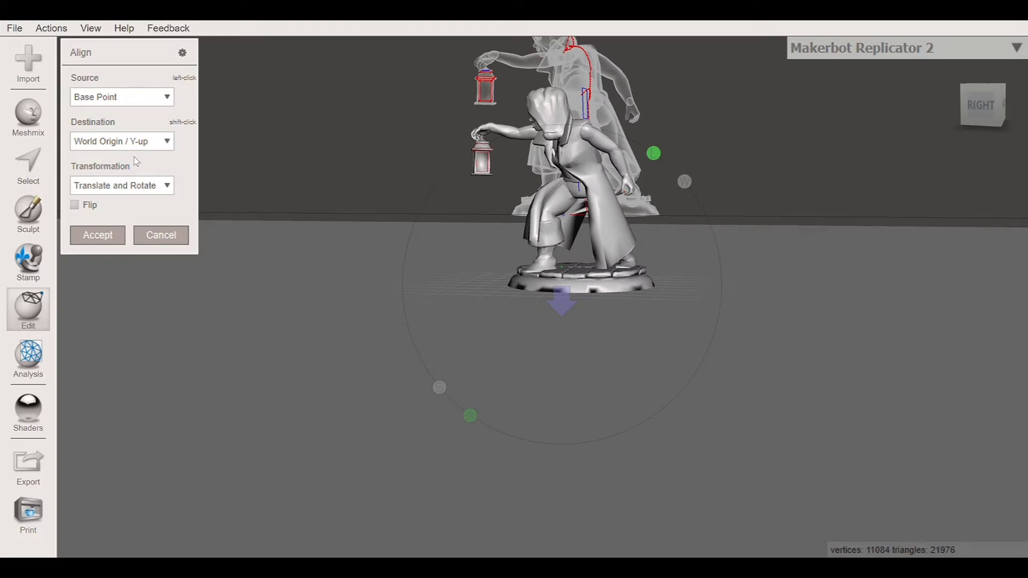
{"action": "left_click", "coordinate": [132, 101]}
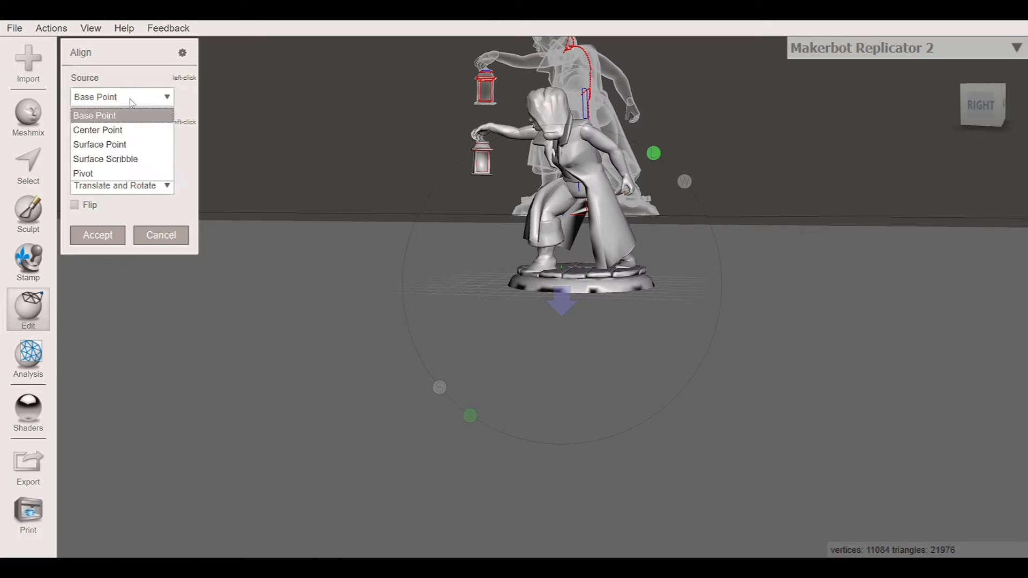
{"action": "left_click", "coordinate": [132, 102]}
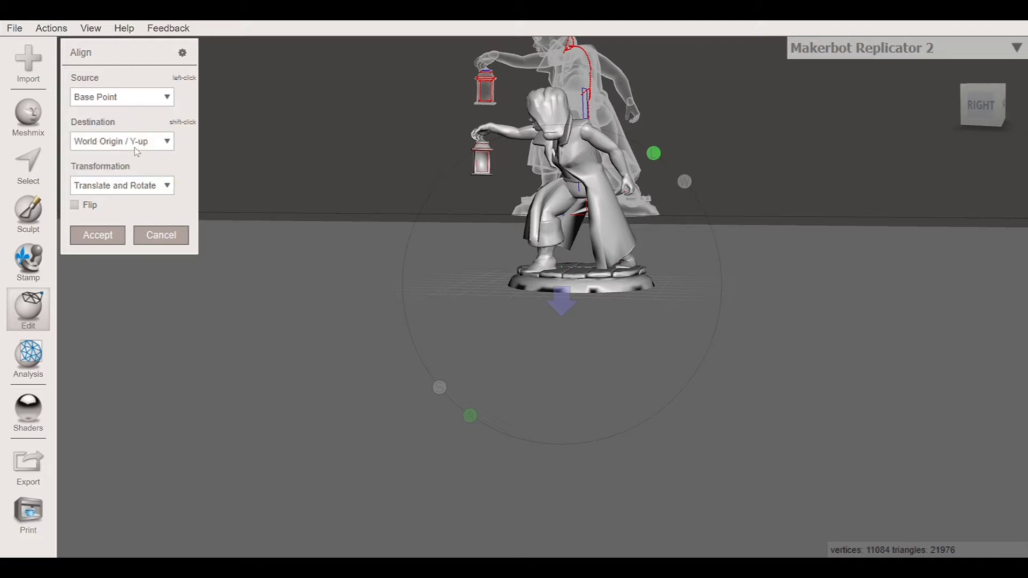
{"action": "left_click", "coordinate": [98, 235]}
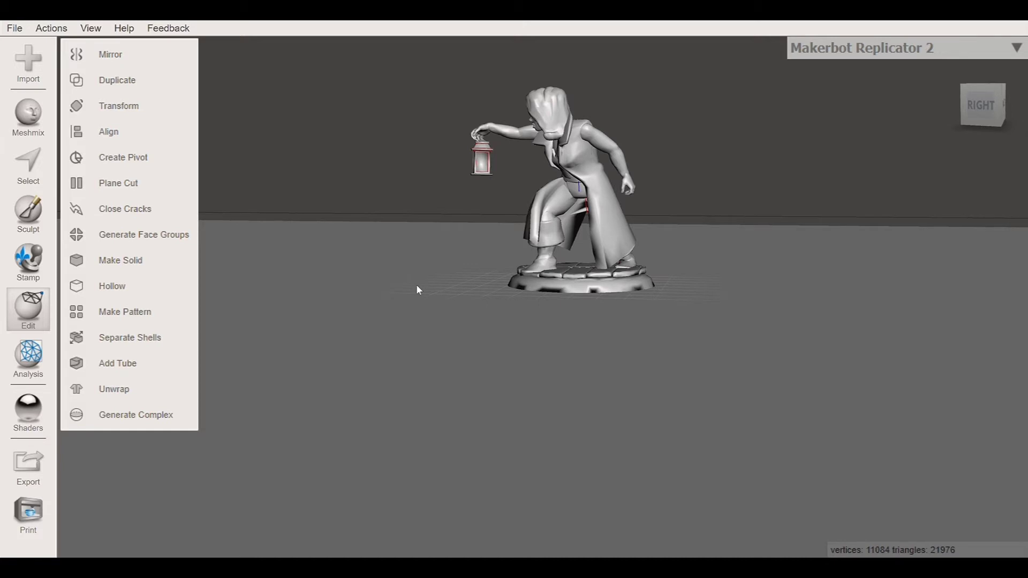
Step: Use Transform to lift the figure about 2.7 mm and rotate it -34.01° around Z
{"action": "right_click_drag", "start_coordinate": [416, 284], "coordinate": [473, 303]}
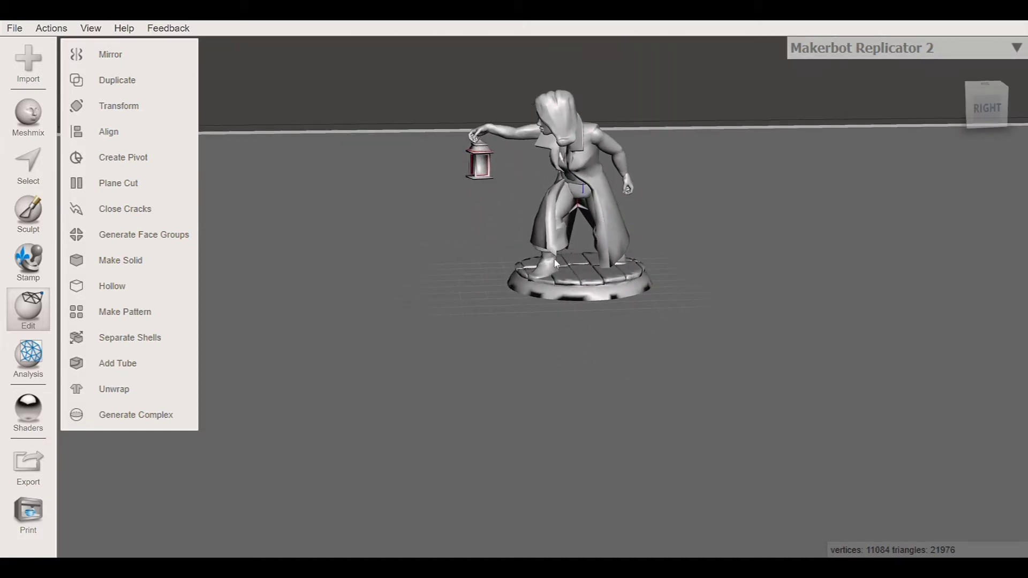
{"action": "left_click", "coordinate": [110, 107]}
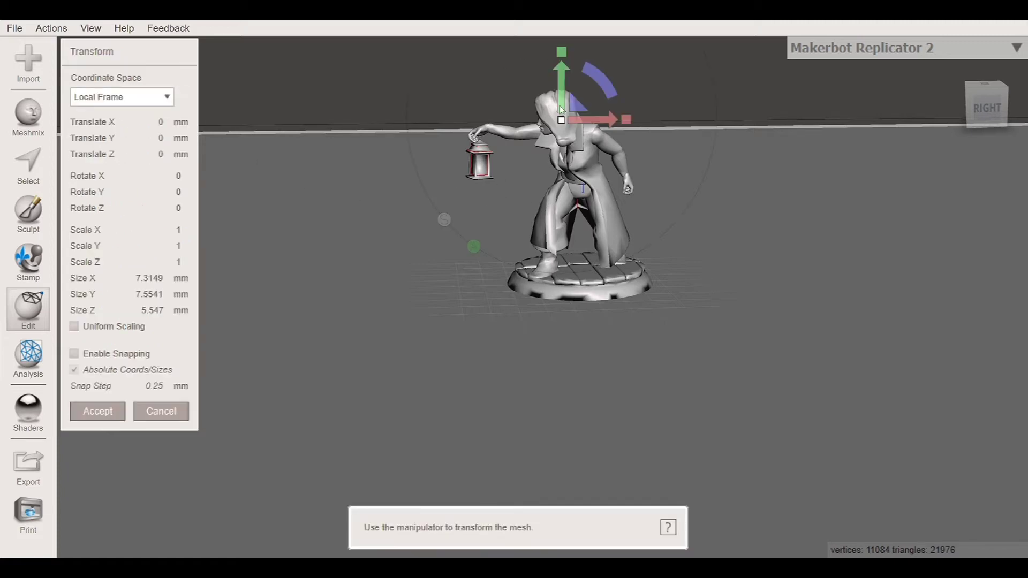
{"action": "left_click_drag", "start_coordinate": [560, 80], "coordinate": [562, 35]}
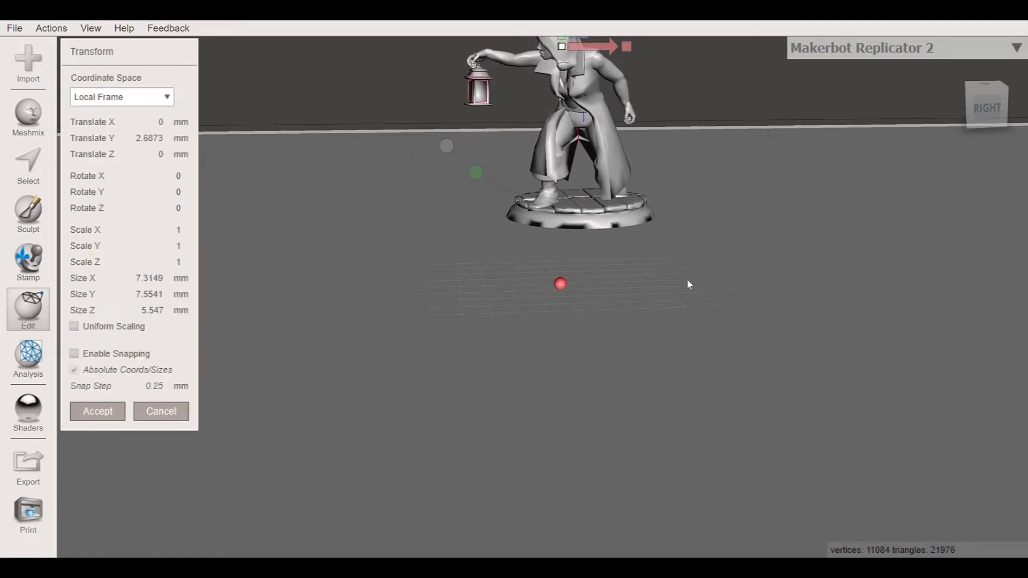
{"action": "scroll", "coordinate": [805, 274], "scroll_direction": "down", "scroll_amount": 2}
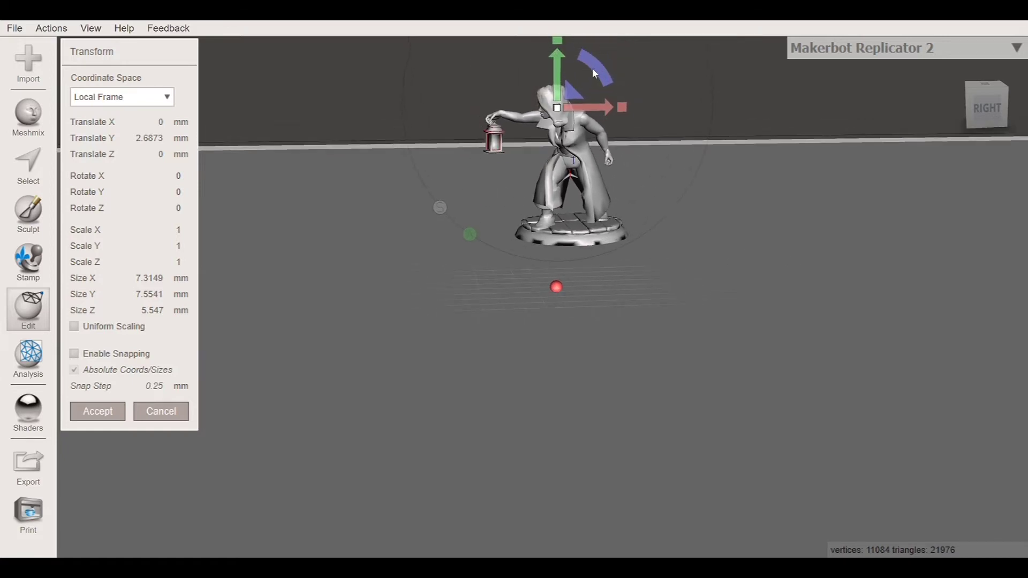
{"action": "left_click_drag", "start_coordinate": [595, 63], "coordinate": [623, 96]}
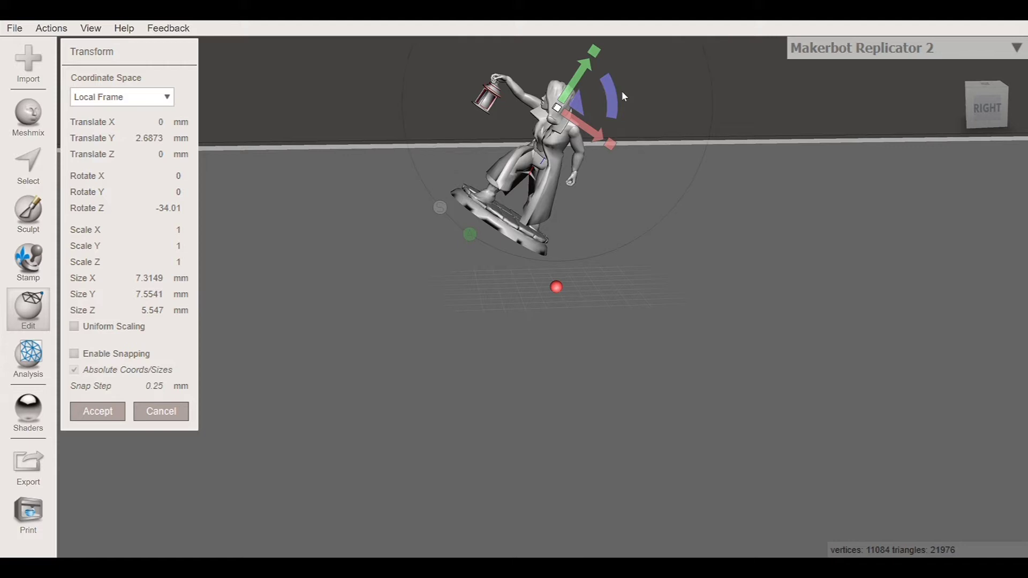
{"action": "left_click", "coordinate": [97, 411]}
{"action": "right_click_drag", "start_coordinate": [671, 285], "coordinate": [613, 302]}
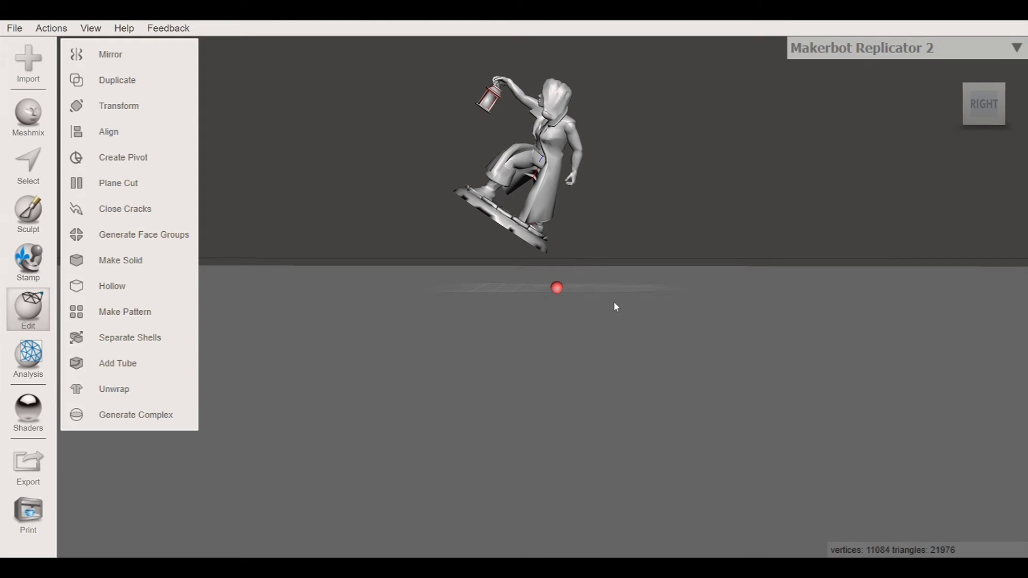
Step: Align the tilted figure's base point to World Origin / Y-up and accept
{"action": "left_click", "coordinate": [172, 140]}
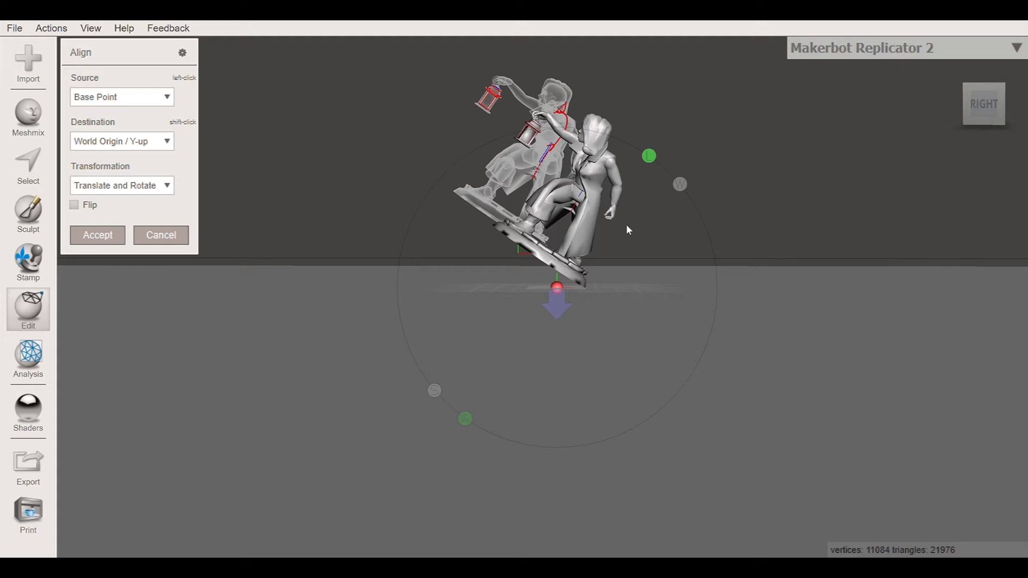
{"action": "left_click", "coordinate": [97, 236]}
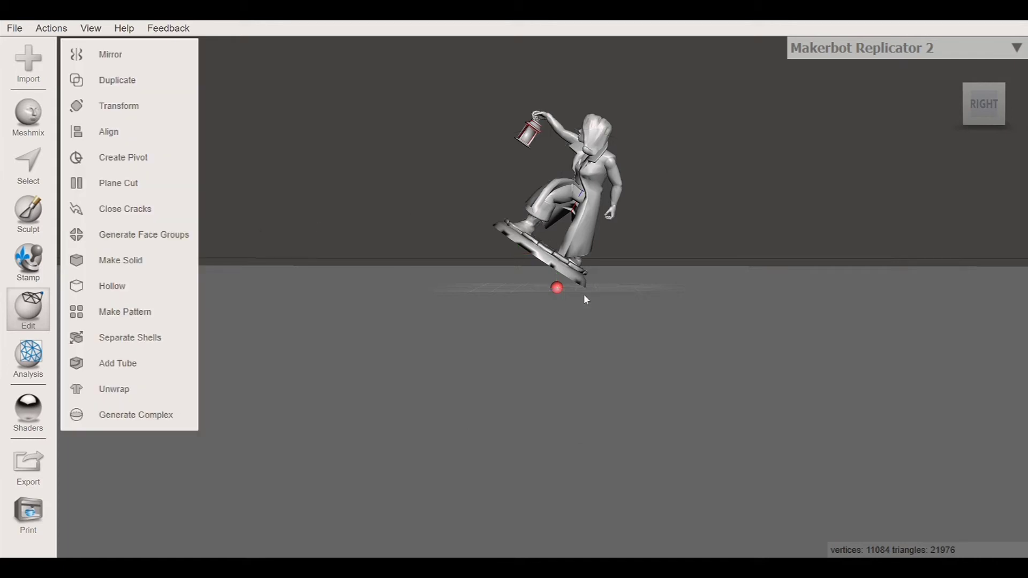
{"action": "left_click", "coordinate": [119, 106]}
Step: Drag the Z rotation arc to 33.132°, previewing the figure nearly upright
{"action": "left_click_drag", "start_coordinate": [603, 169], "coordinate": [570, 173]}
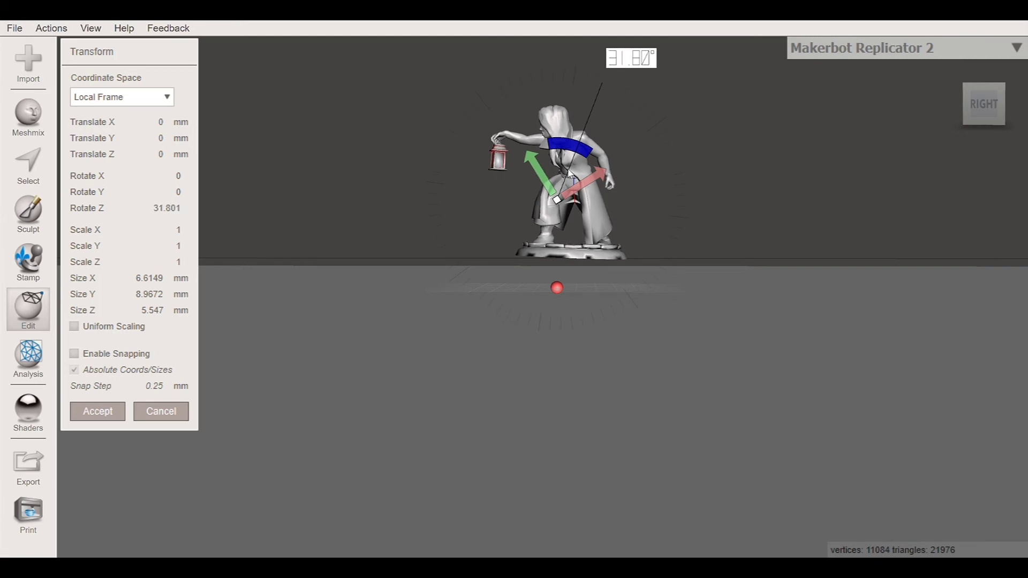
{"action": "left_click_drag", "start_coordinate": [568, 173], "coordinate": [569, 173]}
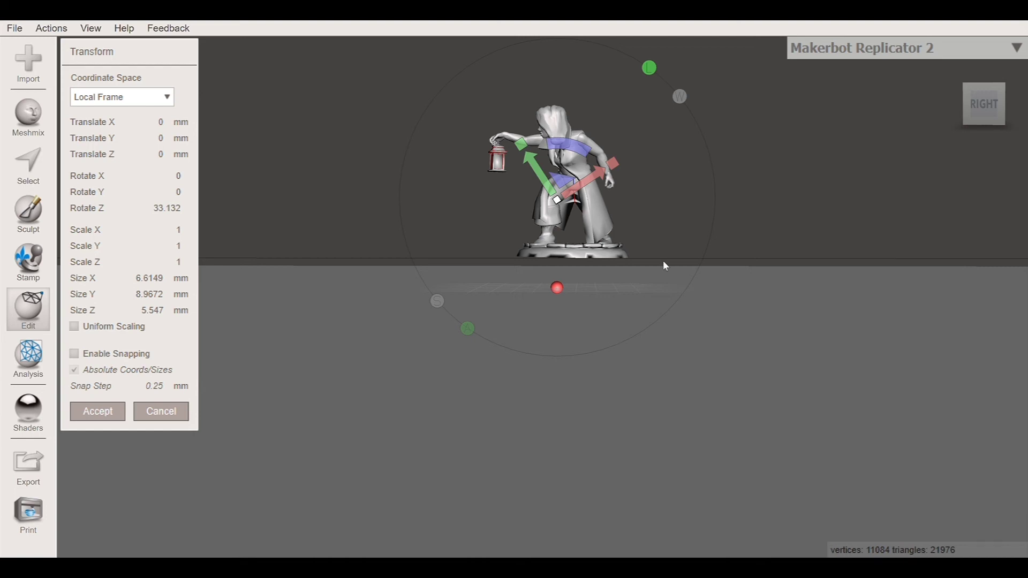
Step: Accept the 33.132° Z rotation and align the figure's base onto the build plate origin
{"action": "left_click", "coordinate": [97, 411]}
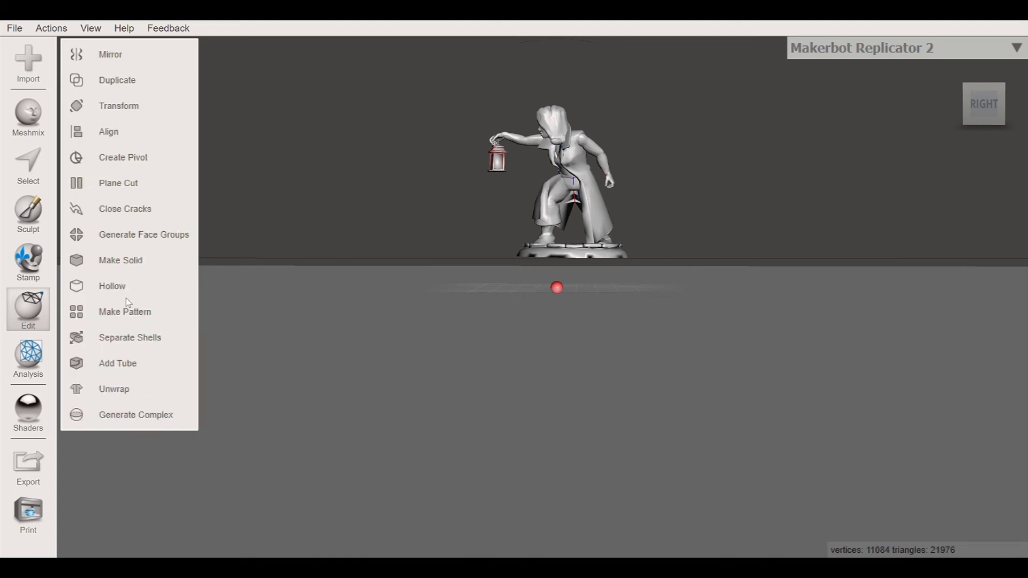
{"action": "left_click", "coordinate": [154, 130]}
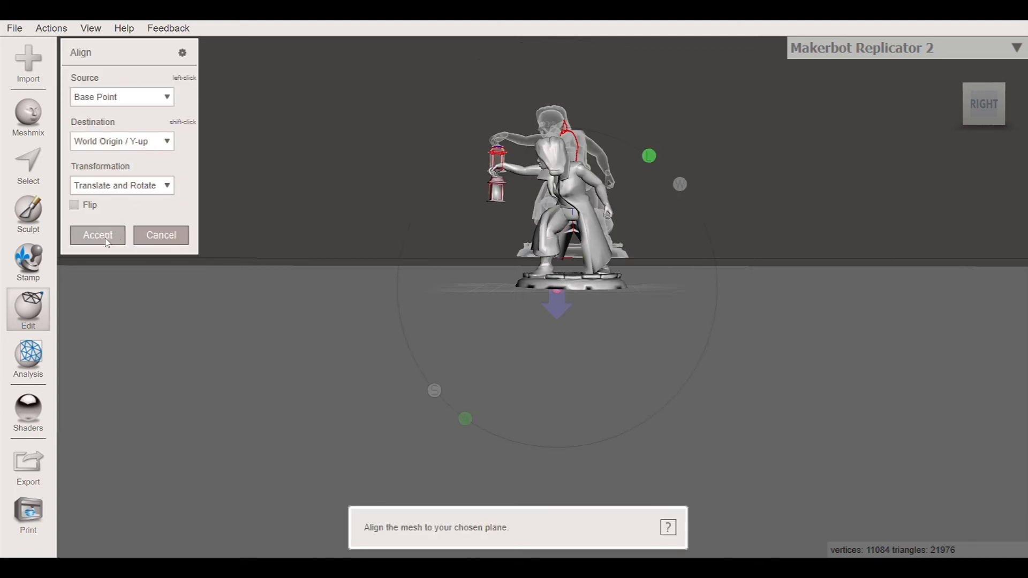
{"action": "left_click", "coordinate": [105, 238]}
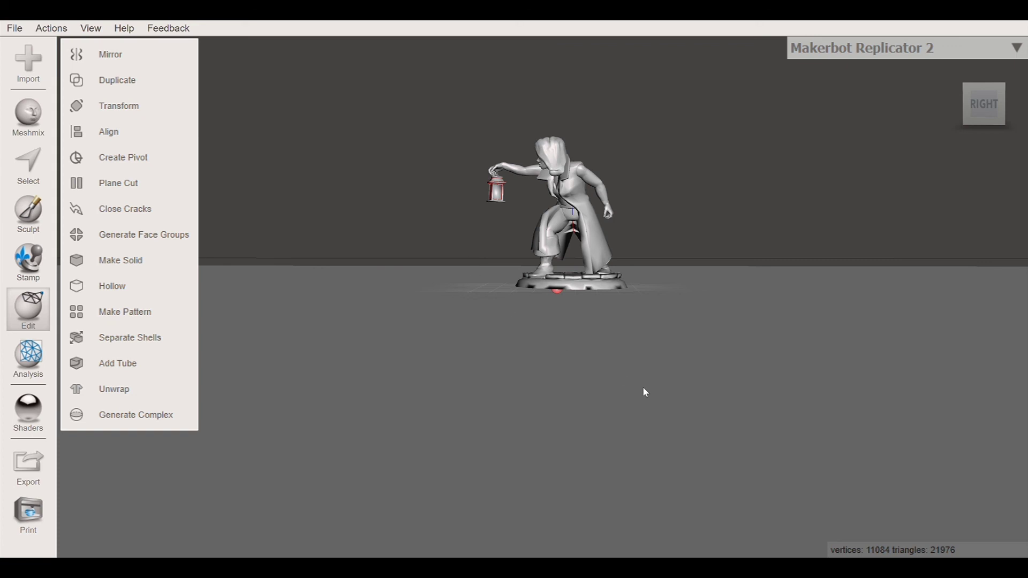